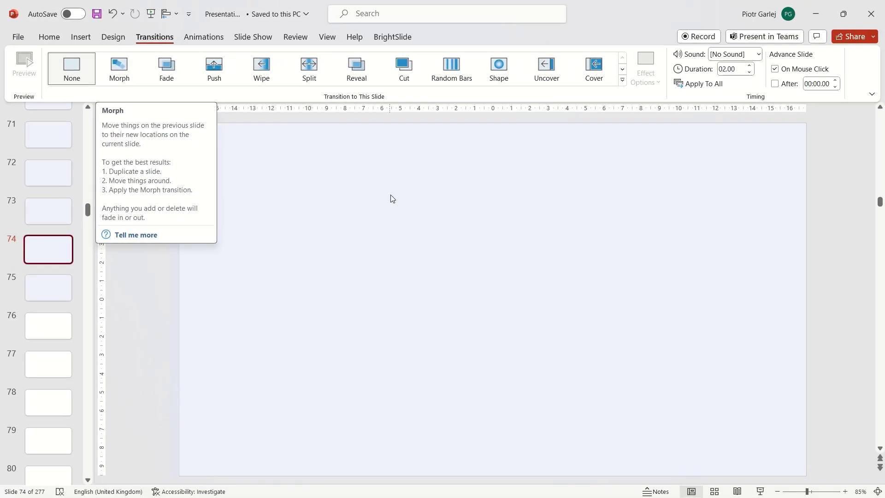
Step: Draw a purple square near the top-left corner of slide 74
left_click(49, 37)
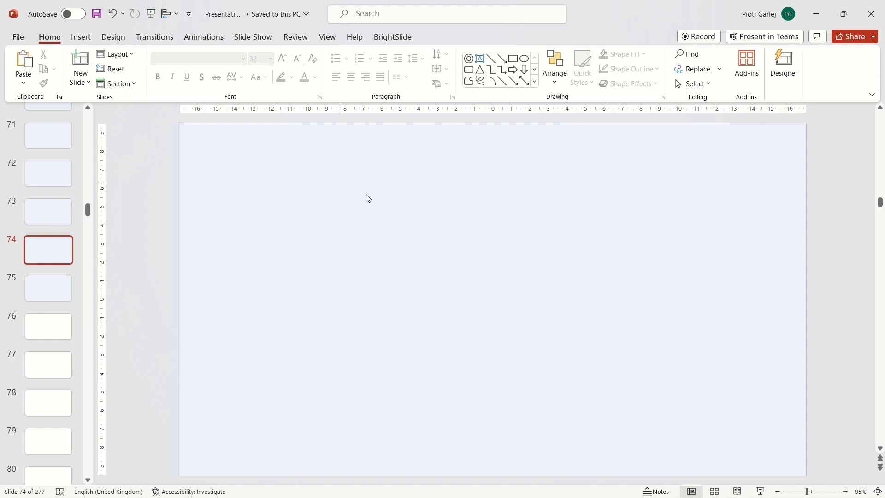
left_click(513, 60)
left_click_drag(218, 150, 334, 257)
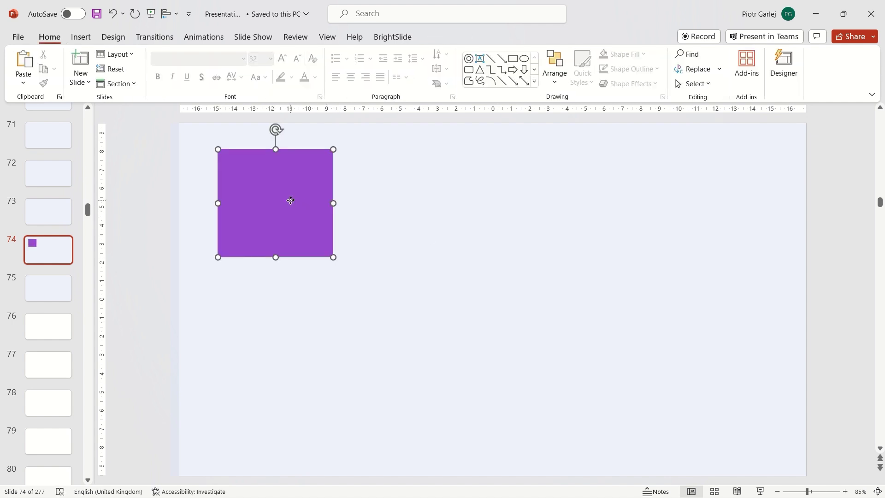
Step: Duplicate slide 74 as slide 75 and select its square
left_click(74, 248)
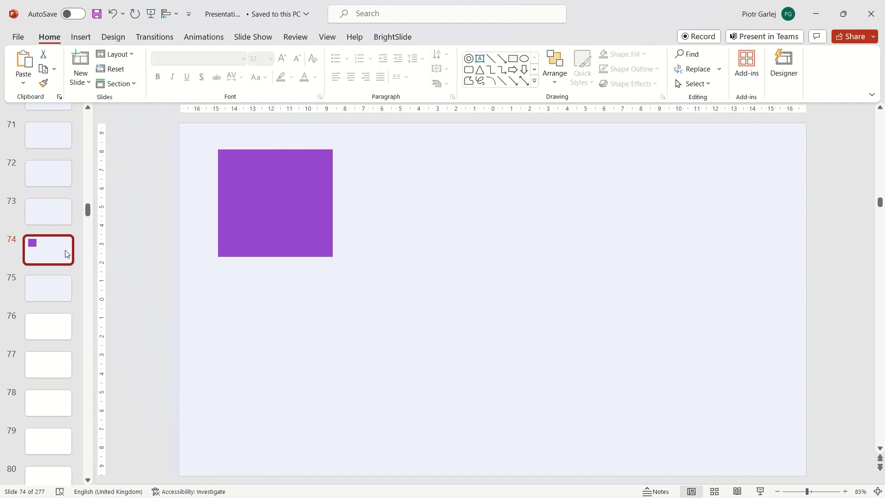
key("ctrl+d")
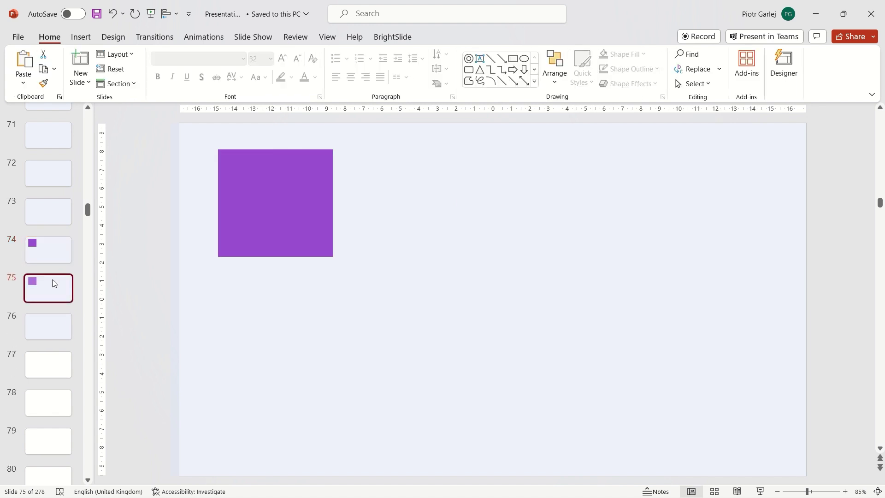
left_click(267, 196)
Step: Move slide 75's square to the lower right and apply the Morph transition
left_click_drag(267, 196, 716, 369)
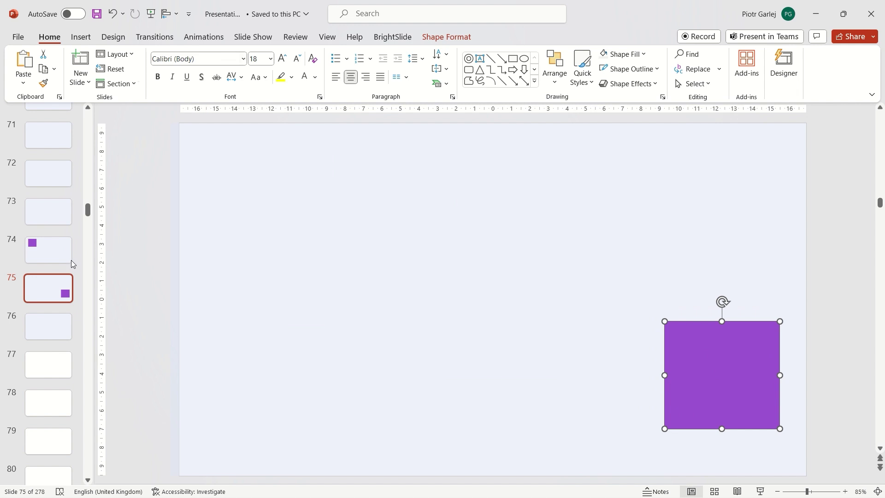
left_click(167, 43)
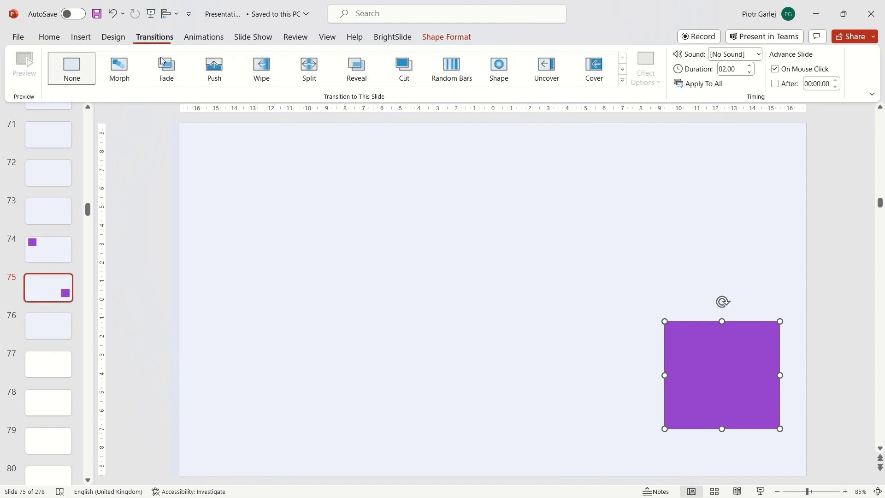
left_click(121, 71)
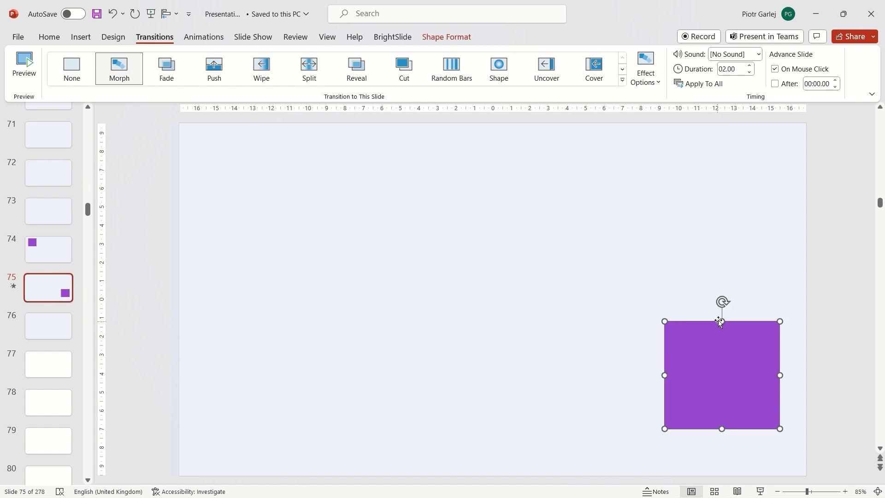
Step: Stretch the square into a tall, wider rectangle along the right edge, then preview from slide 74
left_click_drag(720, 323, 722, 177)
left_click_drag(664, 305, 642, 303)
left_click(70, 251)
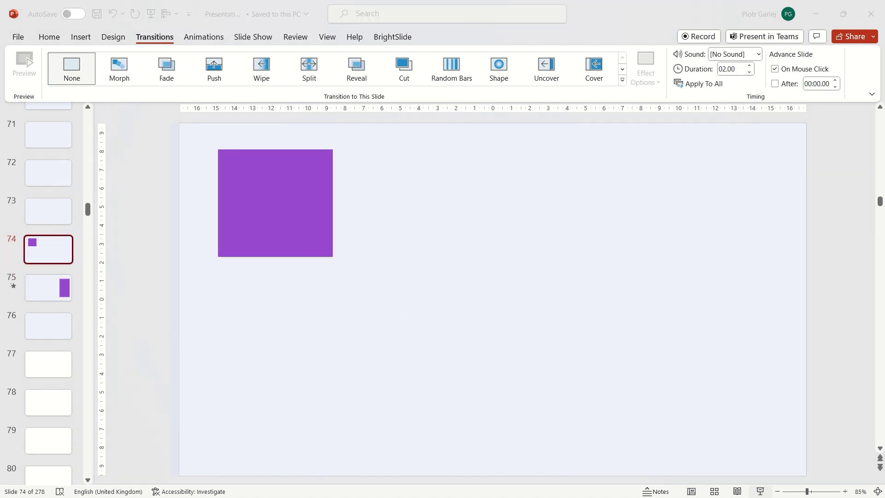
left_click(759, 492)
Step: Watch the morph, then fill slide 75's rectangle with light blue
key("Right")
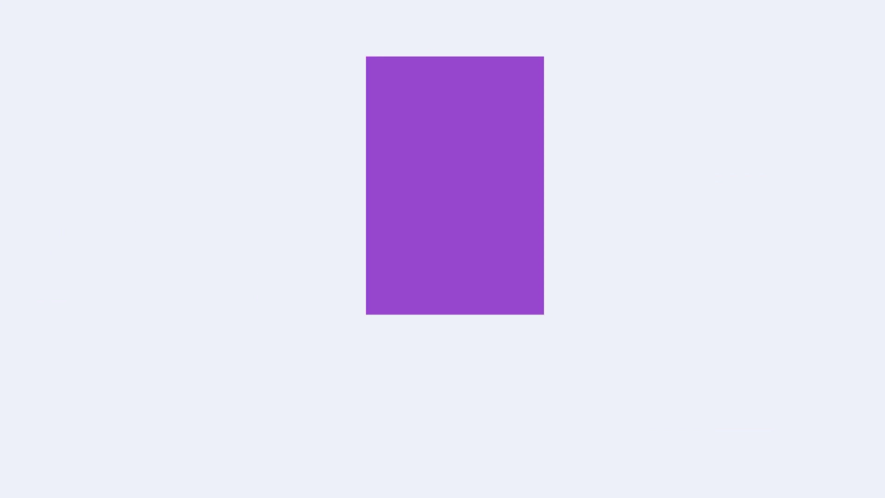
key("Escape")
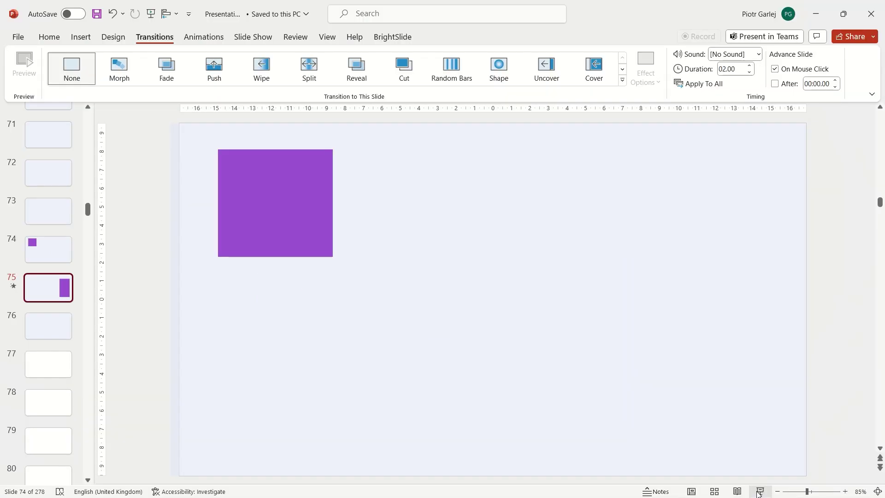
left_click(701, 251)
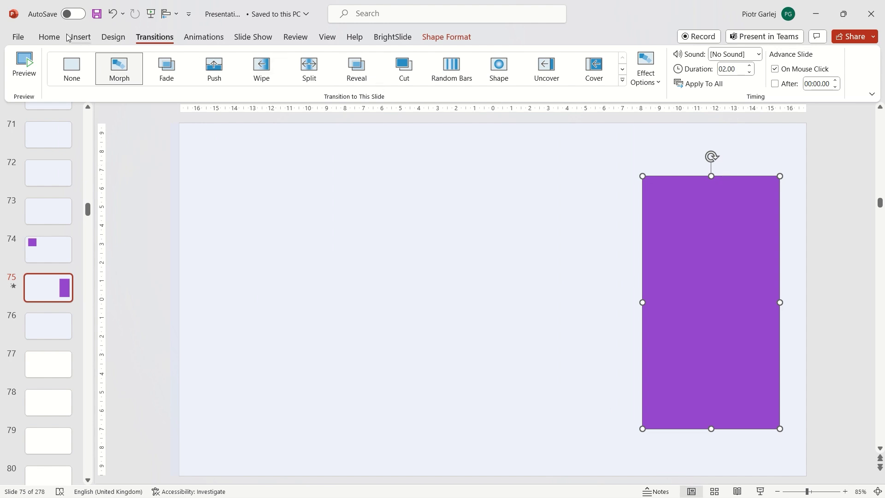
left_click(51, 37)
left_click(622, 54)
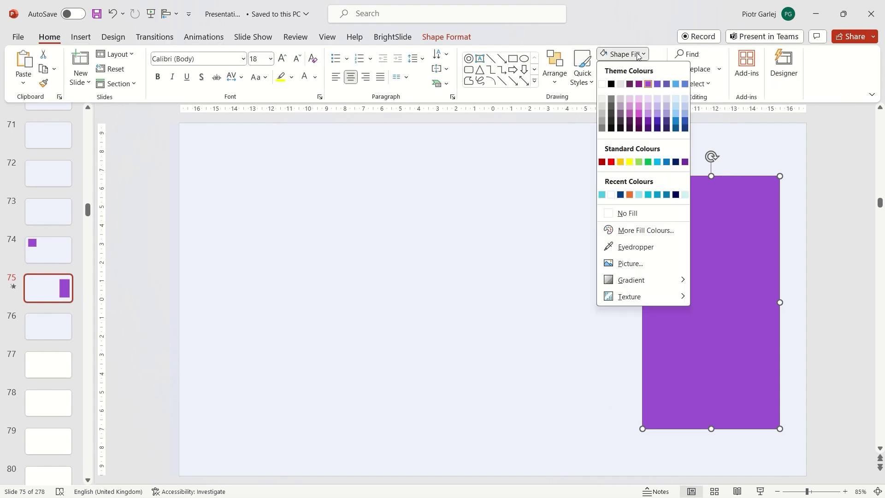
left_click(676, 84)
Step: Replay the slide show from slide 74 to see the square morph into blue
scroll(527, 315, "up", 1)
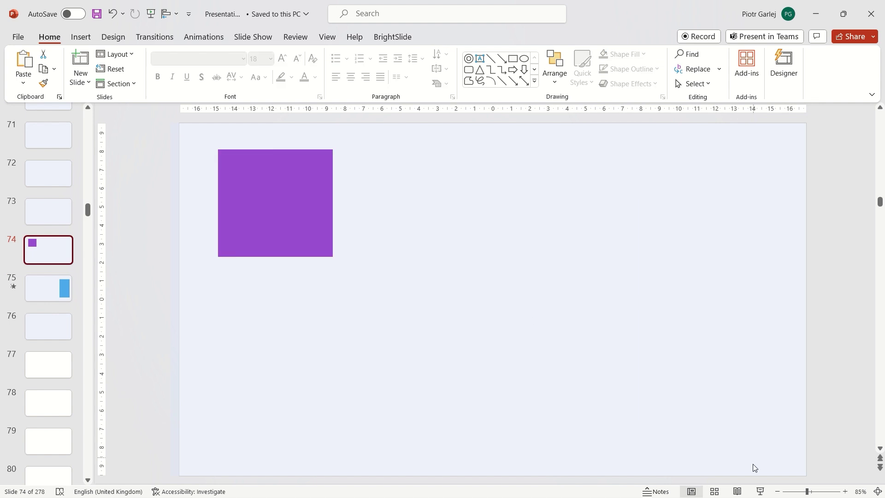
left_click(763, 491)
key("Right")
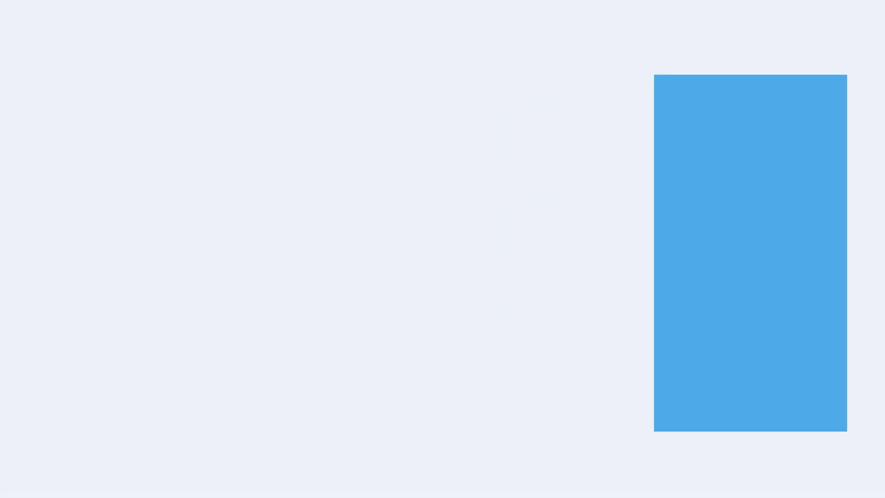
key("Escape")
Step: Rotate the blue rectangle 90° to lie wide, move it down-left, and preview the morph
left_click(689, 218)
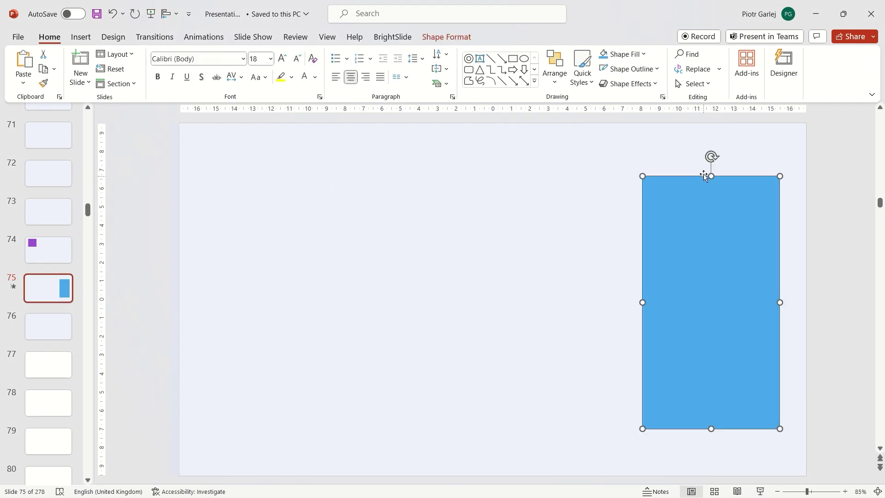
left_click_drag(712, 158, 855, 303)
left_click_drag(745, 299, 694, 370)
key("shift+F5")
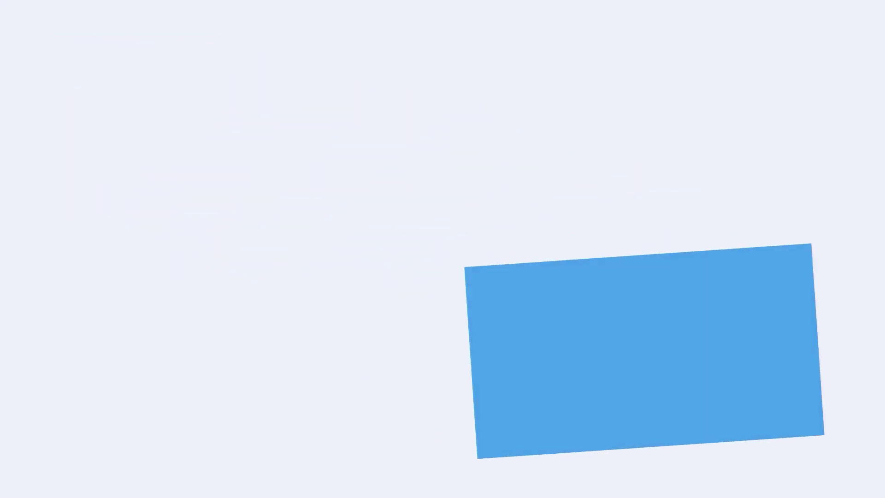
key("Escape")
Step: Rotate the rectangle back upright near the right edge, preview again, and start typing its text
left_click(658, 407)
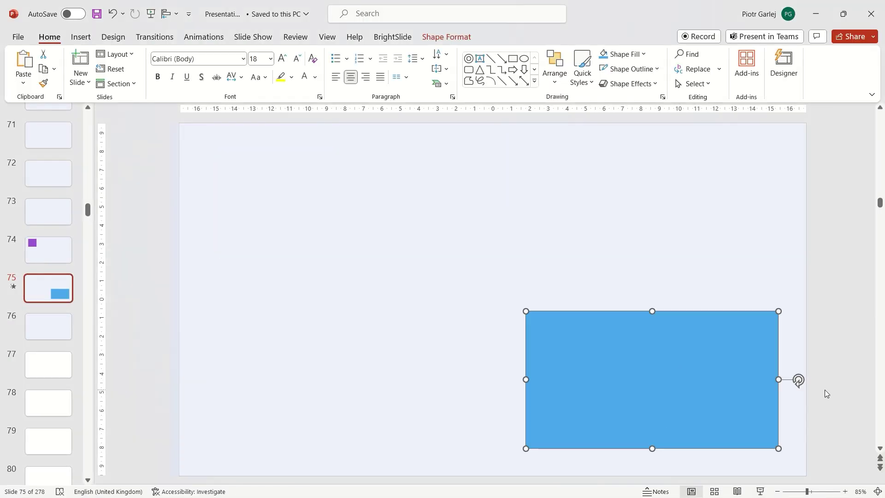
left_click_drag(799, 380, 741, 331)
key("shift+F5")
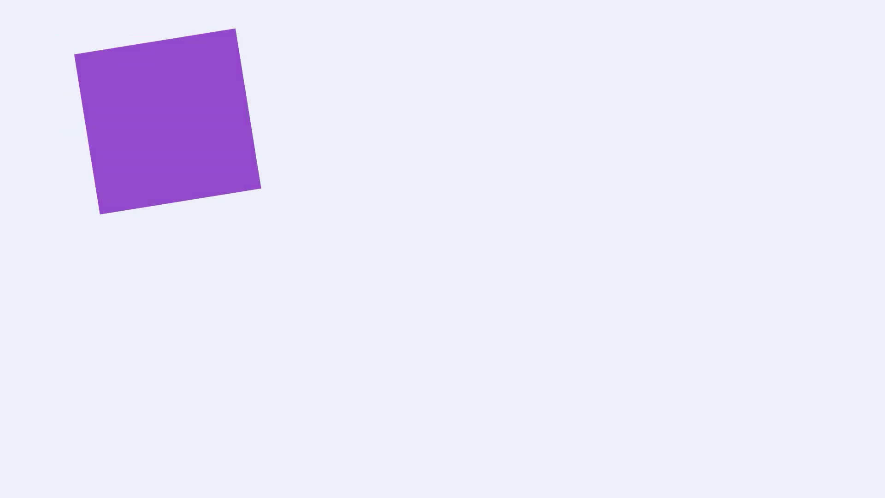
key("Escape")
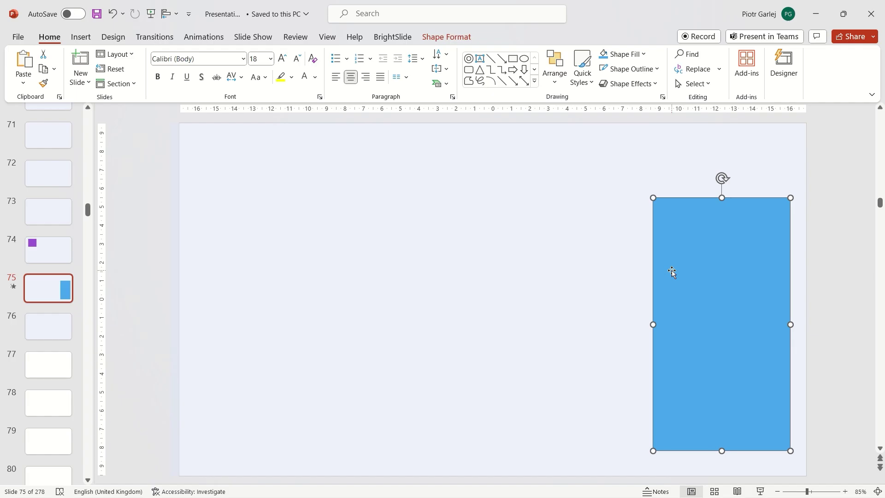
type("SUPERB E")
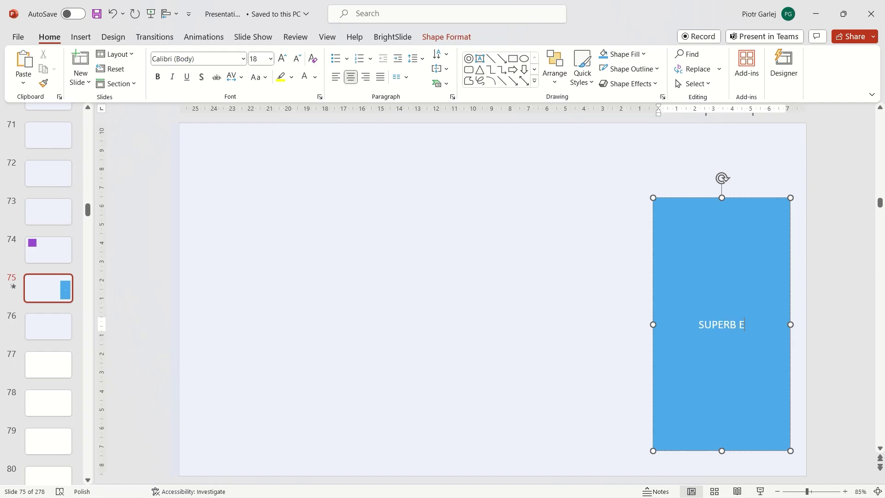
Step: Set the rectangle's SUPERB EFFECT text to the Montserrat font
left_click(217, 59)
type("Montserrat")
key("Return")
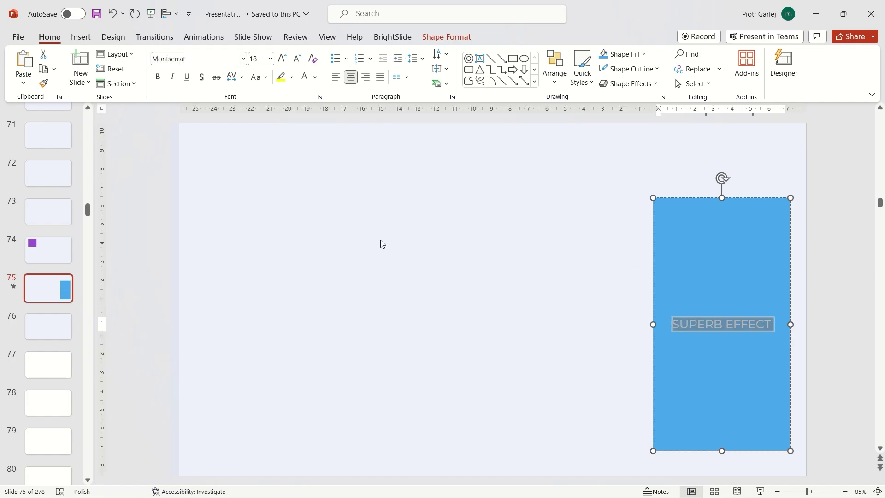
left_click(725, 326)
Step: Label slide 74's purple square 'WHAT IS IT?' in Montserrat
left_click(50, 258)
left_click(289, 181)
type("WHAT IS IT?")
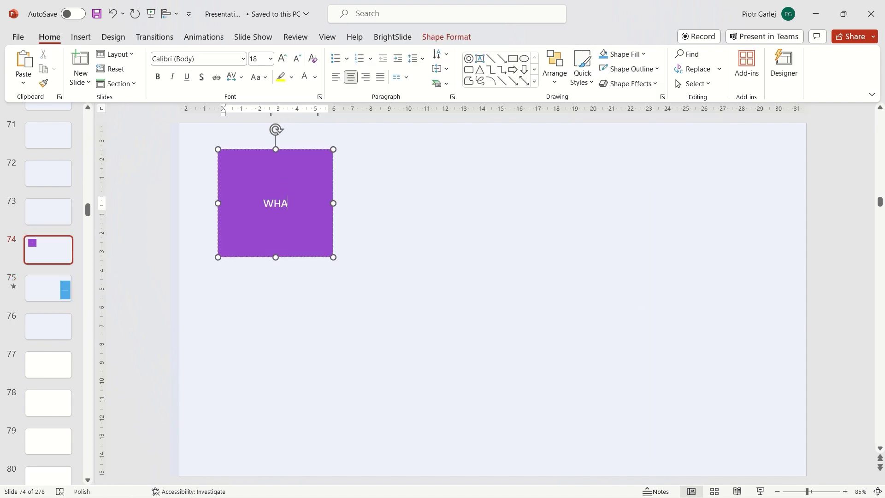
key("ctrl+a")
left_click(206, 59)
type("Montserrat")
key("Return")
Step: Preview the text morph in the slide show
key("shift+F5")
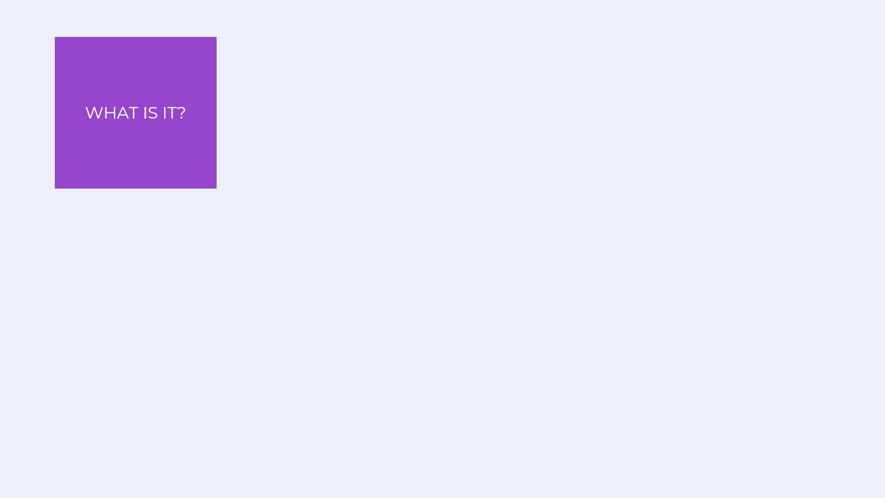
key("Right")
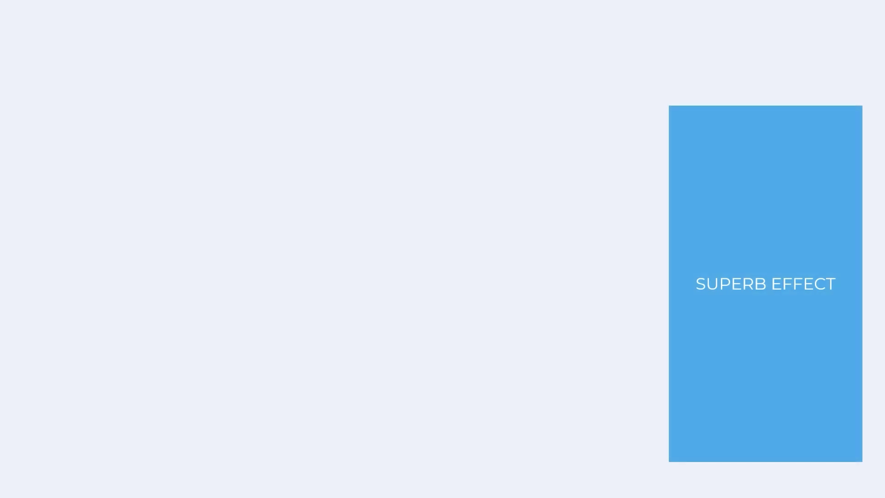
key("Escape")
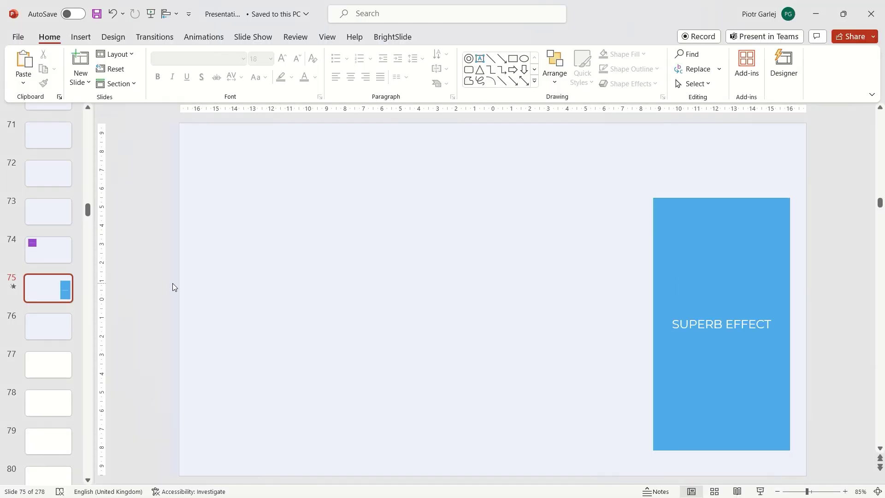
Step: Undo the shape text on slides 74 and 75, leaving both shapes blank
left_click(38, 256)
key("ctrl+z")
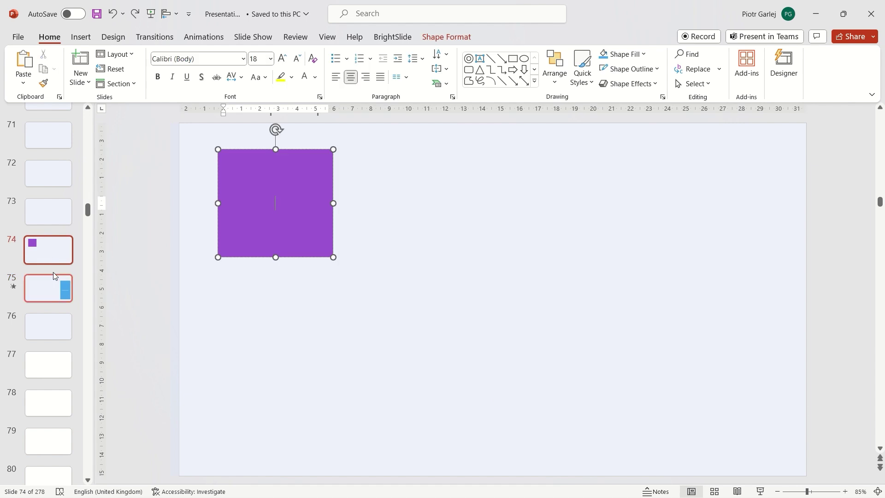
left_click(54, 301)
key("ctrl+z")
key("ctrl+z")
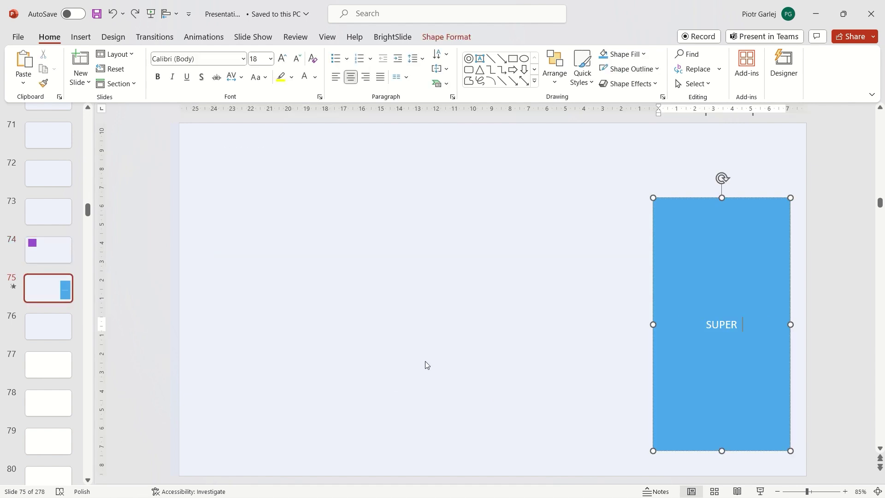
left_click(462, 354)
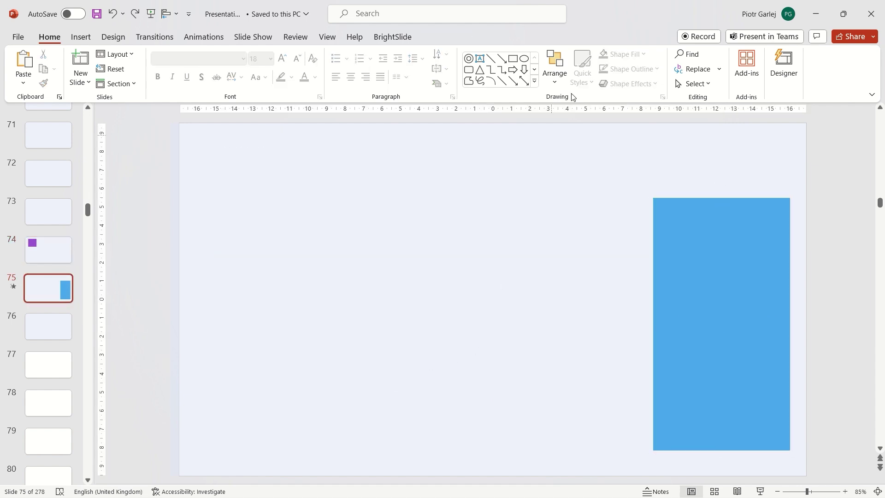
Step: Add a white 'SUPERB EFFECT' text box over slide 75's blue rectangle
left_click(483, 59)
left_click_drag(376, 275, 532, 300)
type("SUPERB EFFECT")
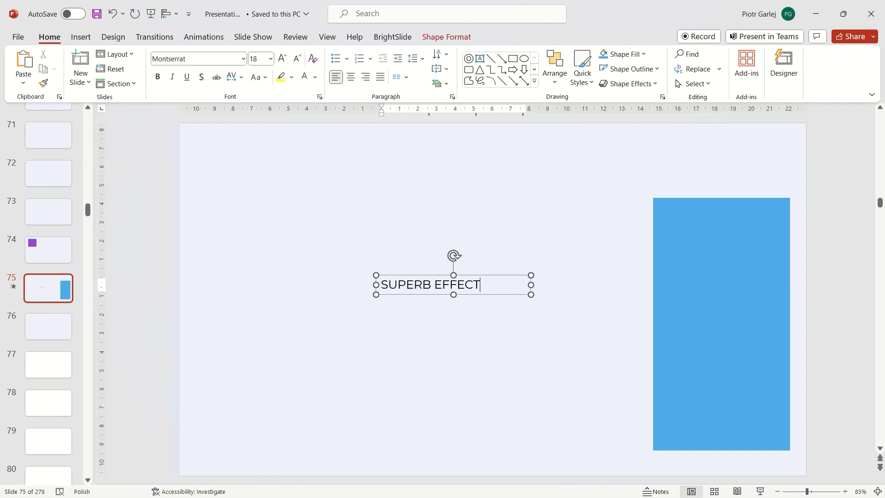
key("ctrl+a")
left_click(305, 78)
left_click_drag(474, 275, 765, 307)
Step: Paste the text box onto slide 74's square and retype it as 'WHAT IS IT?'
left_click(41, 251)
key("ctrl+v")
left_click_drag(697, 304, 263, 191)
triple_click(272, 203)
type("WHAT I")
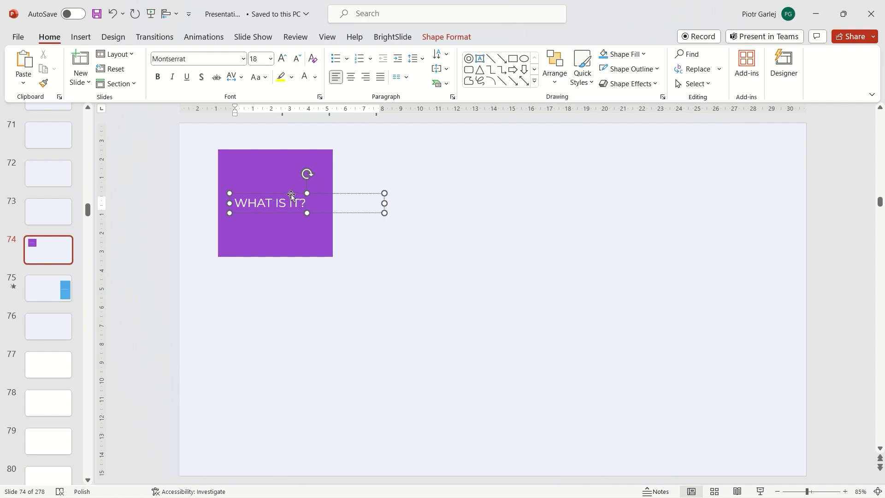
Step: Preview the text-box morph from slide 74
key("shift+F5")
key("Right")
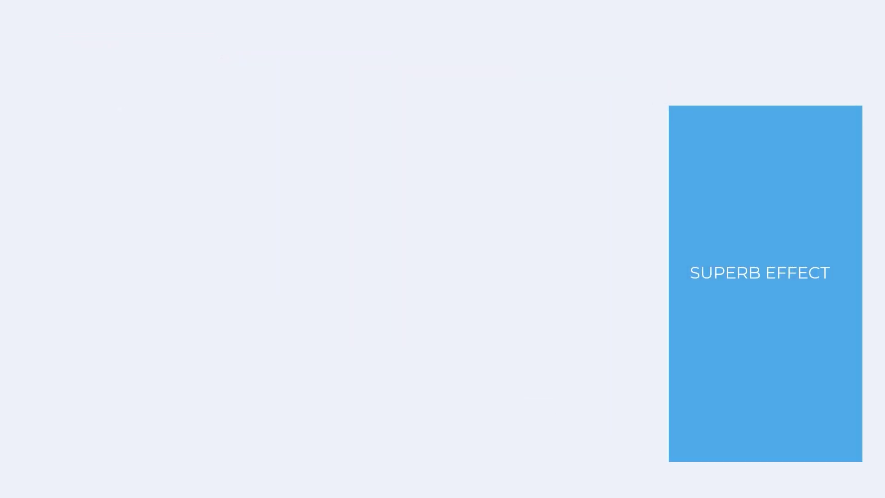
key("Escape")
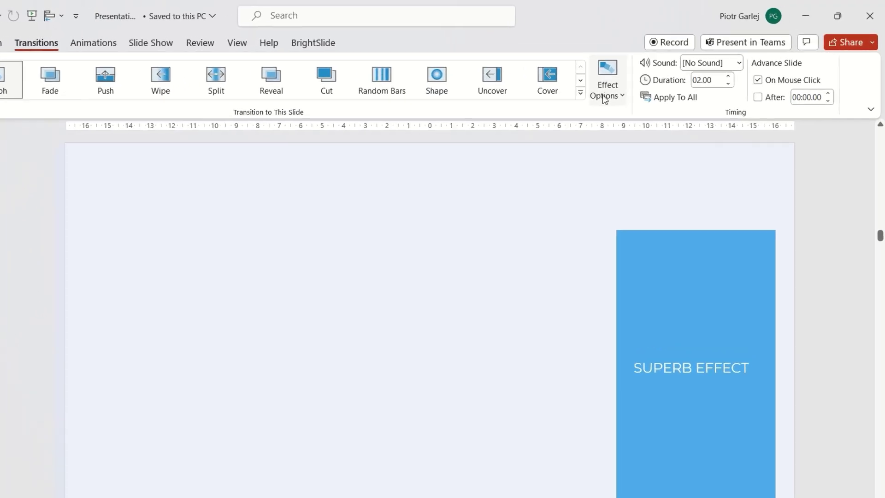
Step: Set the Morph effect to Characters and add a 'wow!' line above WHAT IS IT?
left_click(645, 69)
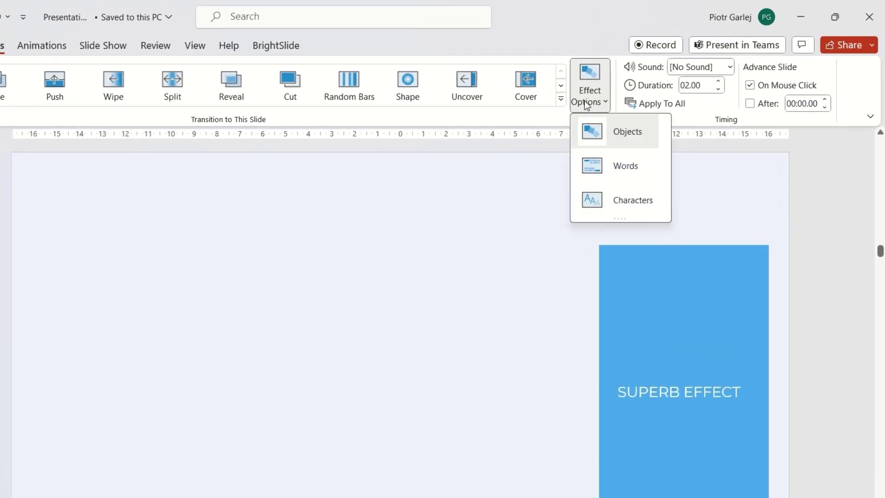
left_click(607, 201)
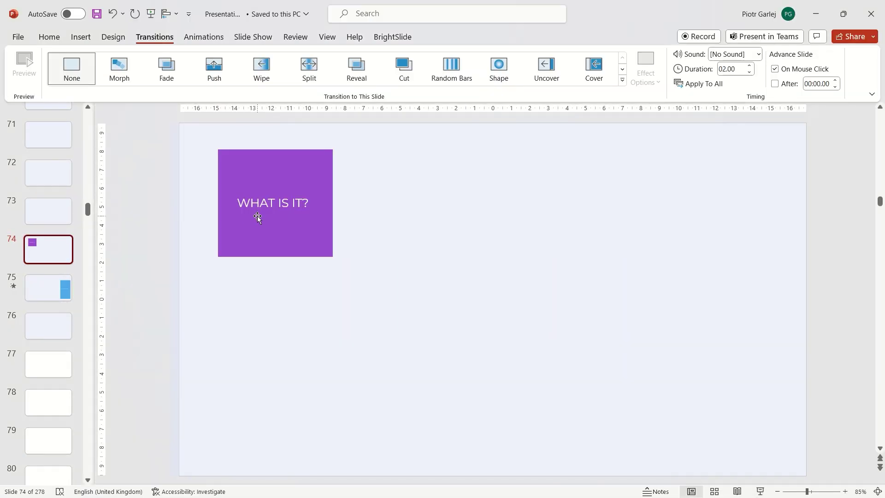
left_click(240, 205)
key("Return")
type("wow!")
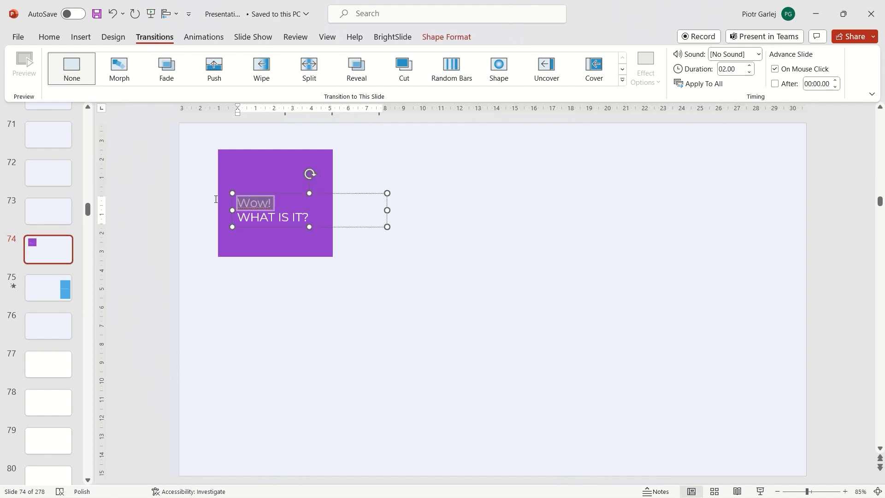
Step: Paste 'Wow!' above SUPERB EFFECT on slide 75 and switch the Morph effect to Words
left_click(33, 298)
left_click(681, 315)
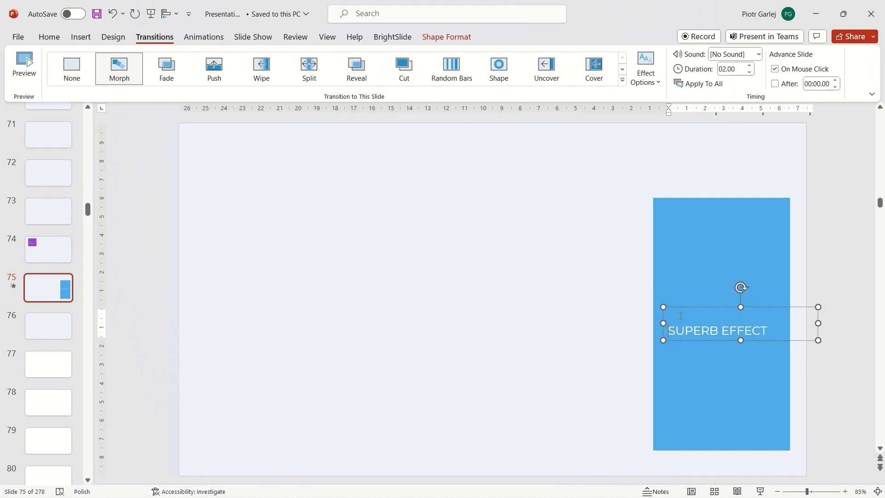
type("Wow!")
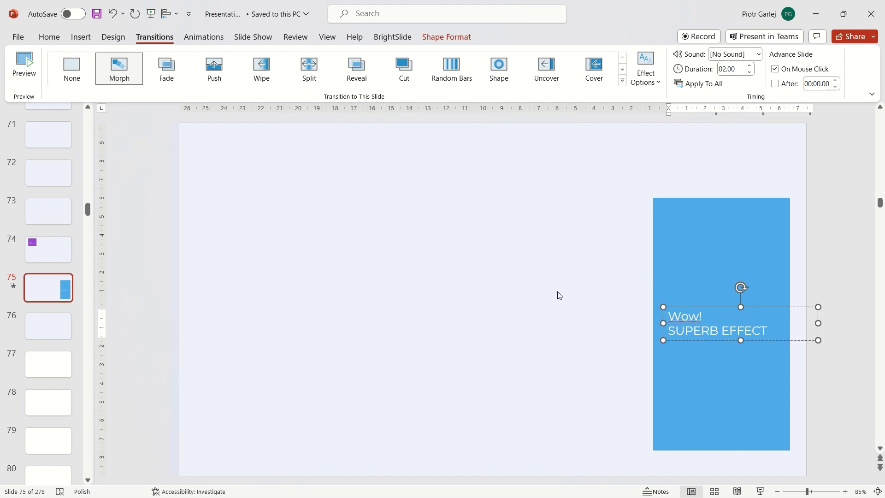
left_click(559, 295)
left_click(646, 74)
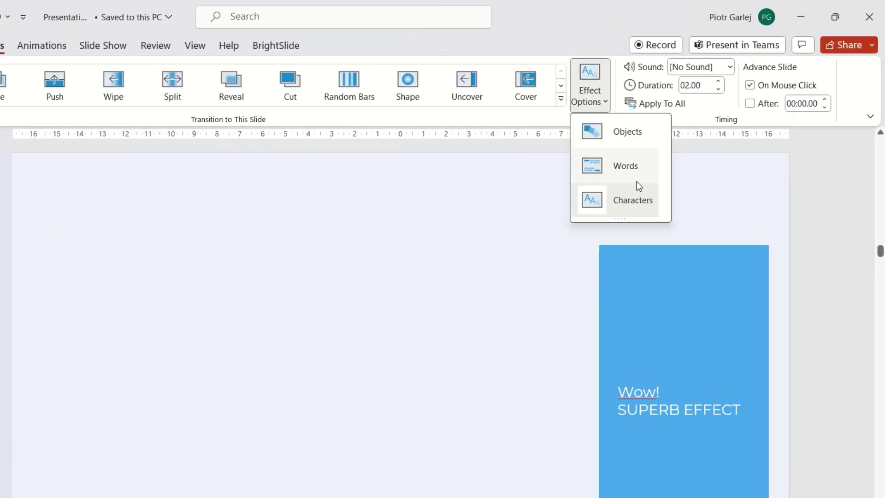
left_click(616, 167)
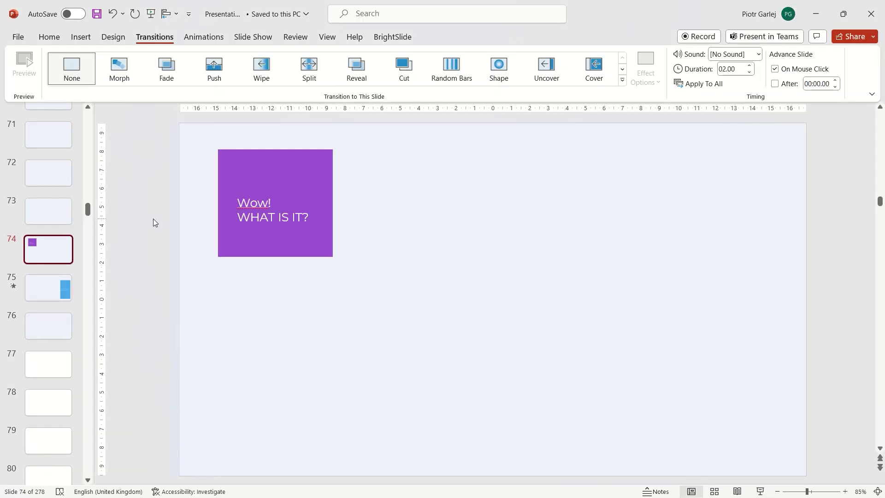
Step: Replace Wow! on slide 74 with bold 'IMPORTANT KEYWORD' in a narrower text box
double_click(253, 203)
type("IMPORTANT KEYWO")
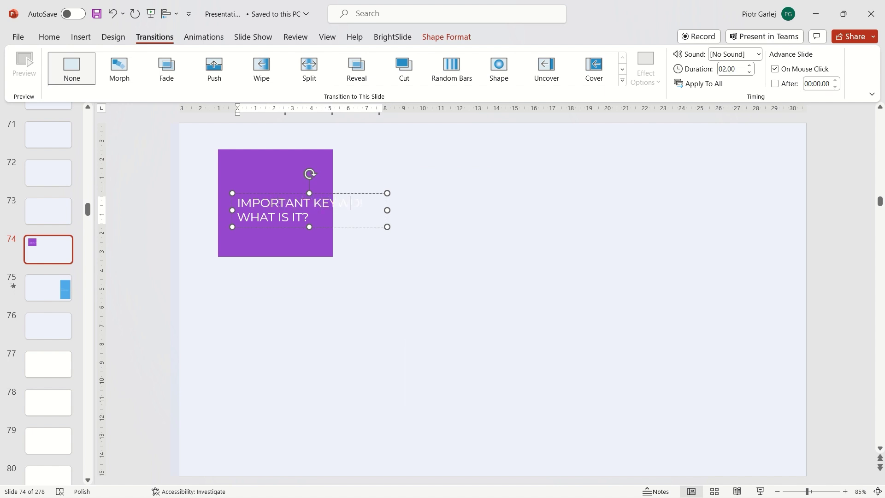
type("RD")
left_click_drag(387, 210, 232, 176)
key("ctrl+c")
key("Return")
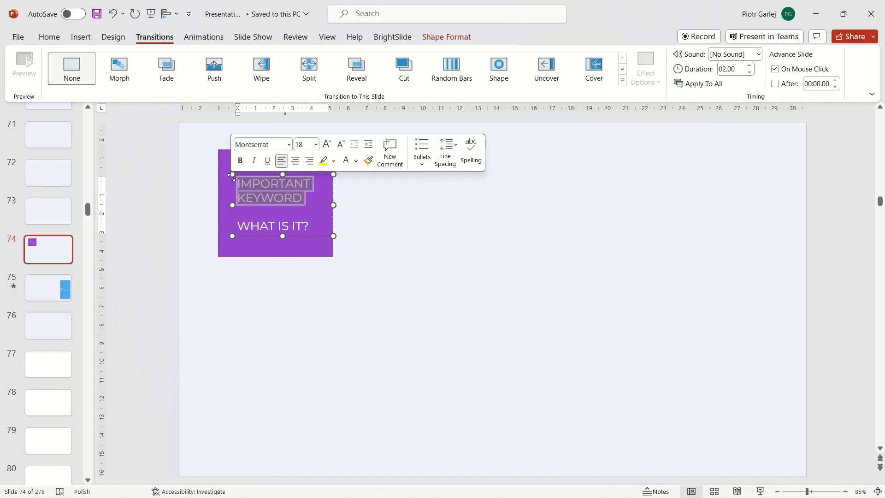
left_click(240, 161)
key("Page_Down")
Step: Paste IMPORTANT KEYWORD over Wow! on slide 75 and preview the morph
left_click(678, 317)
double_click(677, 318)
key("ctrl+v")
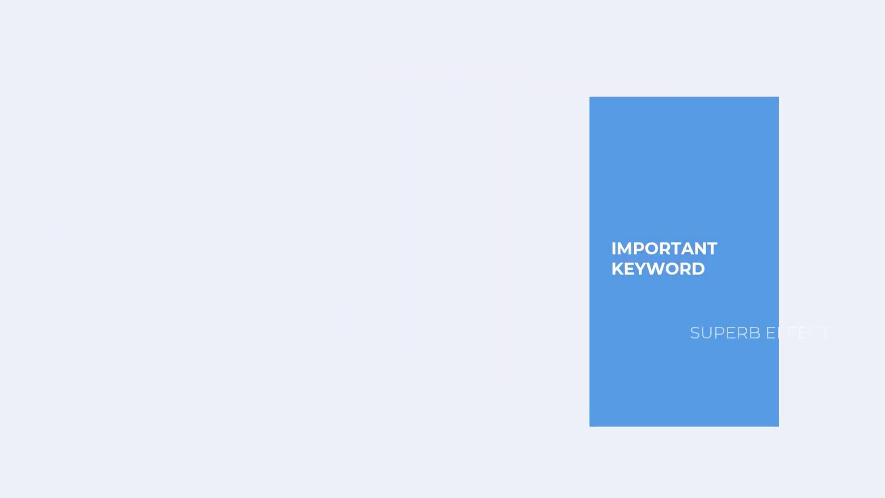
key("Left")
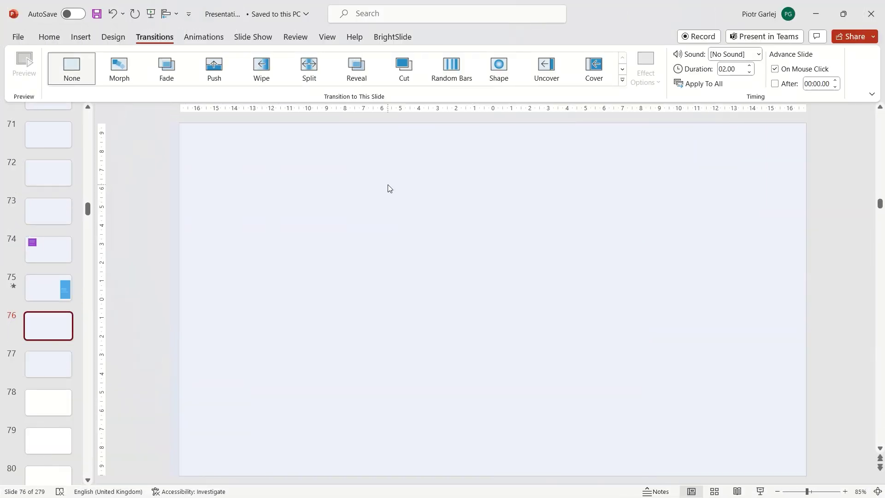
Step: Draw a purple bar on slide 76 with an 89% label beside it
left_click(50, 37)
left_click(514, 62)
mouse_move(243, 166)
left_mouse_down()
mouse_move(398, 200)
mouse_move(494, 206)
mouse_move(468, 194)
left_mouse_up()
key("Escape")
left_click(483, 60)
type("89%")
left_click(389, 189)
Step: Widen the bar to 10 cm and move the 89% label beside it
left_click(447, 37)
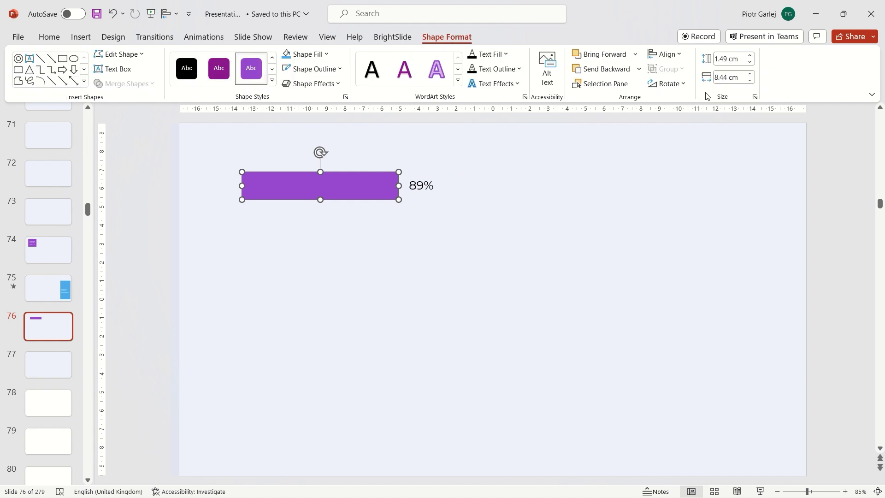
left_click(723, 79)
type("10")
key("Return")
left_click(466, 184)
left_click_drag(467, 184, 454, 180)
Step: Copy the bar directly below and set the copy's width to 8.9 cm
left_click(403, 189)
left_click_drag(403, 189, 401, 223)
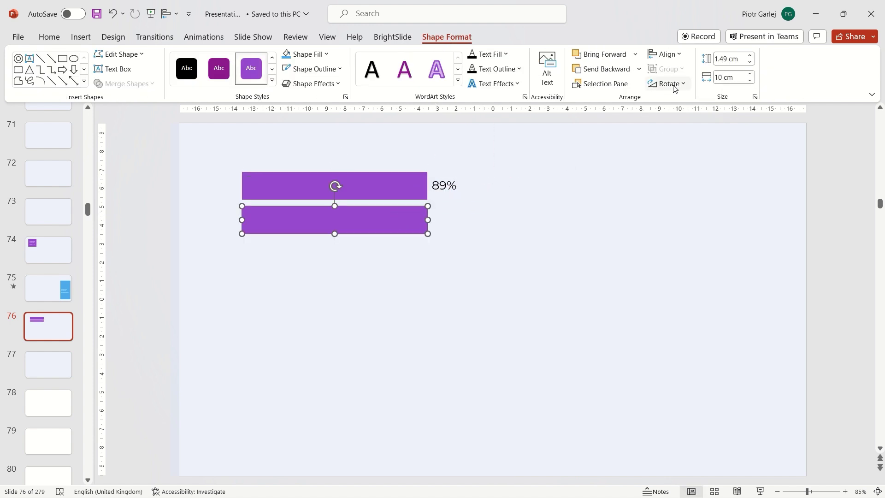
type("8.9")
key("Return")
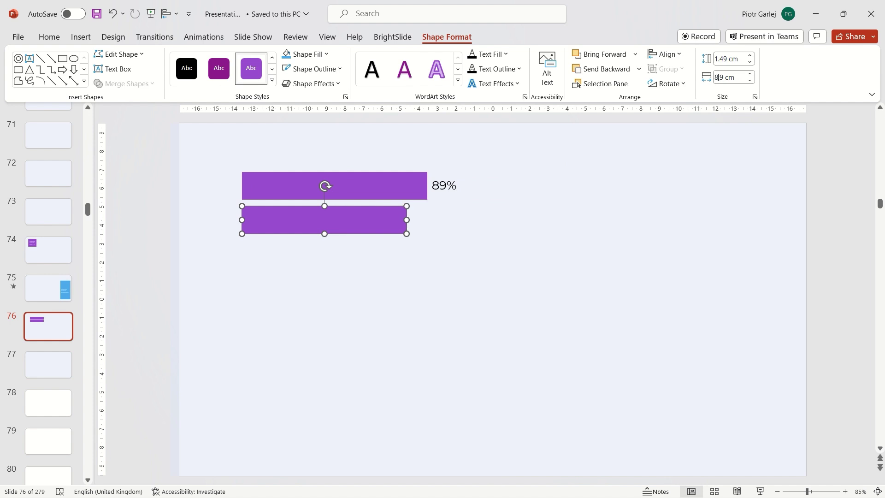
Step: Fill the upper bar light grey and align both bars by their top edges
left_click(421, 181)
left_click(327, 54)
left_click(291, 101)
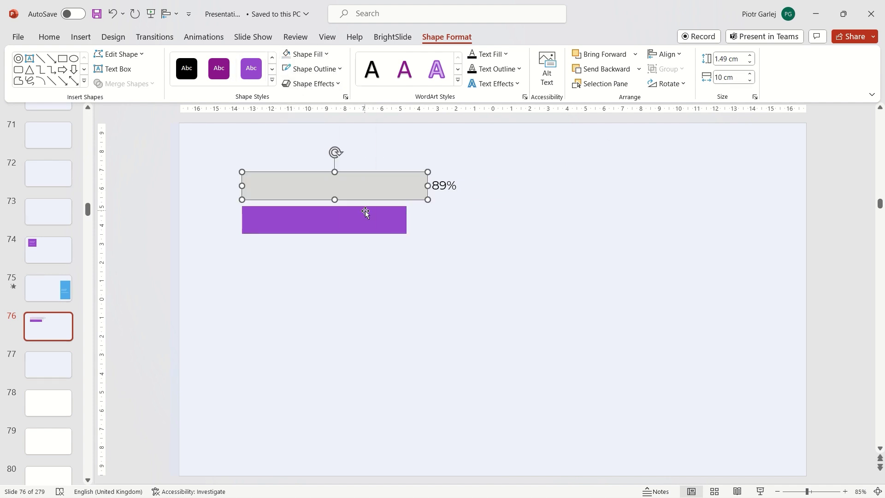
left_click(366, 212, "shift")
left_click(664, 54)
left_click(682, 120)
left_click(664, 54)
left_click(507, 148)
Step: Nudge the bars and the 89% label down slightly
left_click(379, 177)
key("ctrl+a")
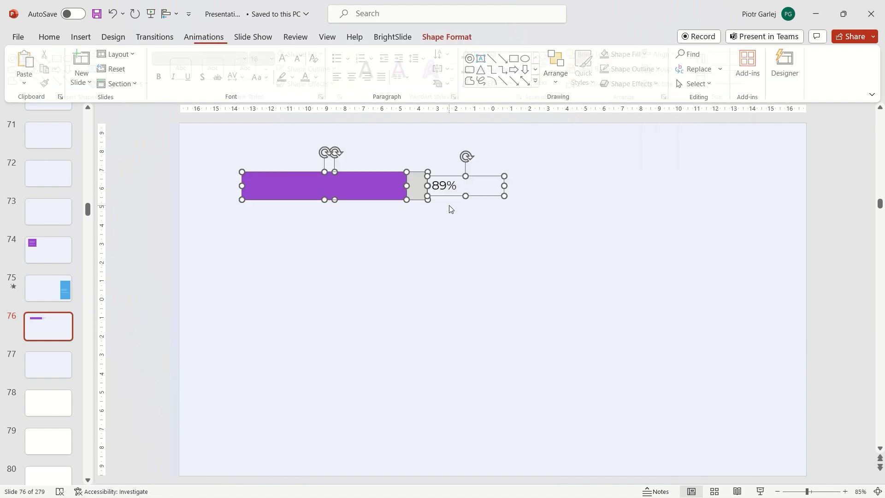
key("Down")
key("Down")
key("Down")
left_click(410, 118)
Step: Add a 2023 text box above the progress bar
left_click_drag(242, 153, 365, 173)
type("20")
key("ctrl+a")
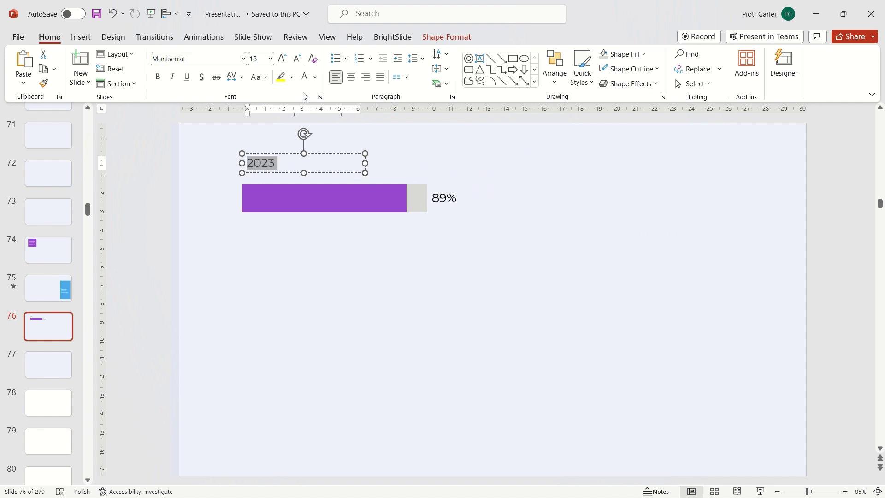
Step: Make the 2023 year label bold at 28 pt
left_click(158, 76)
left_click(283, 59)
left_click(282, 58)
left_click(283, 58)
left_click(313, 250)
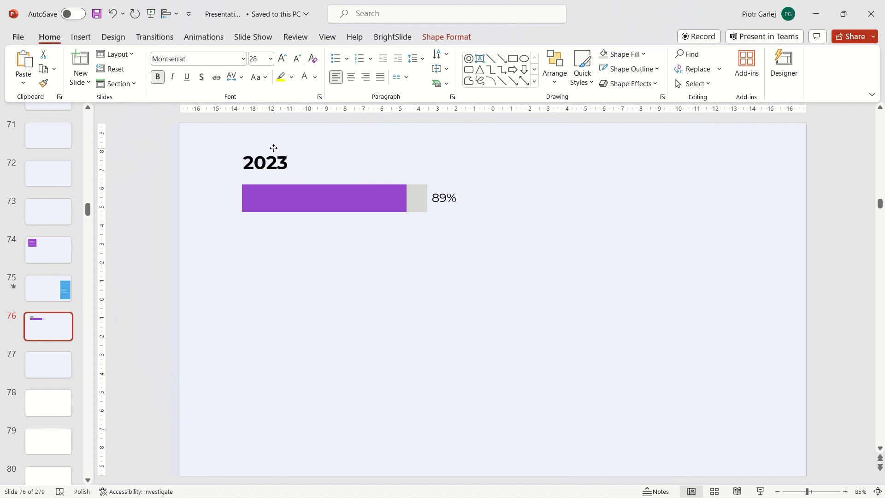
Step: Duplicate the slide as slide 77 showing 2024 and 63%, with a 6.3 cm bar width
key("ctrl+d")
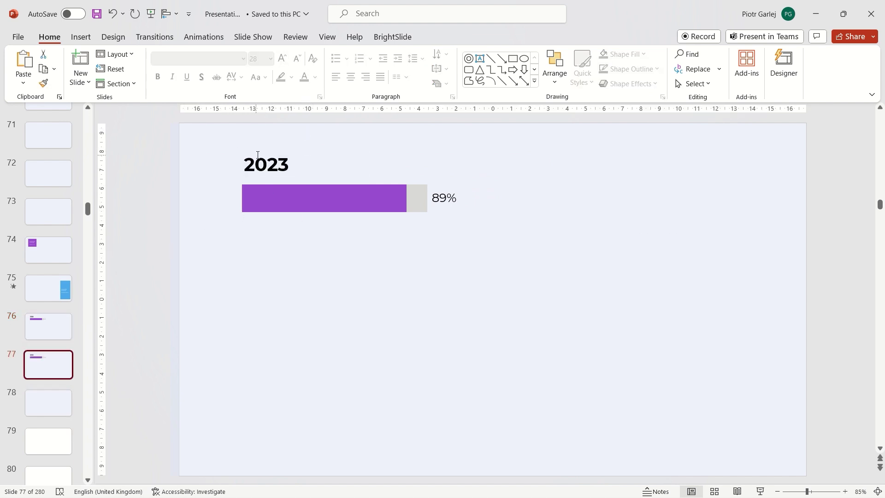
left_click(287, 165)
left_click(337, 207)
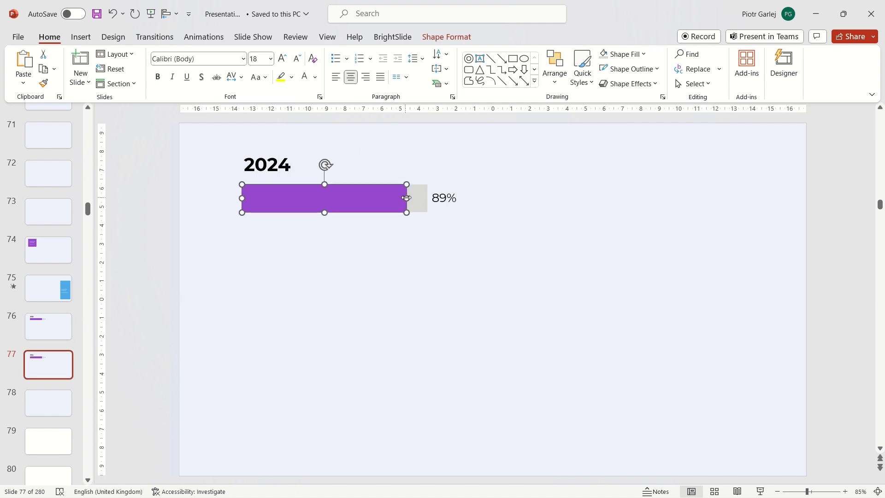
left_click(439, 198)
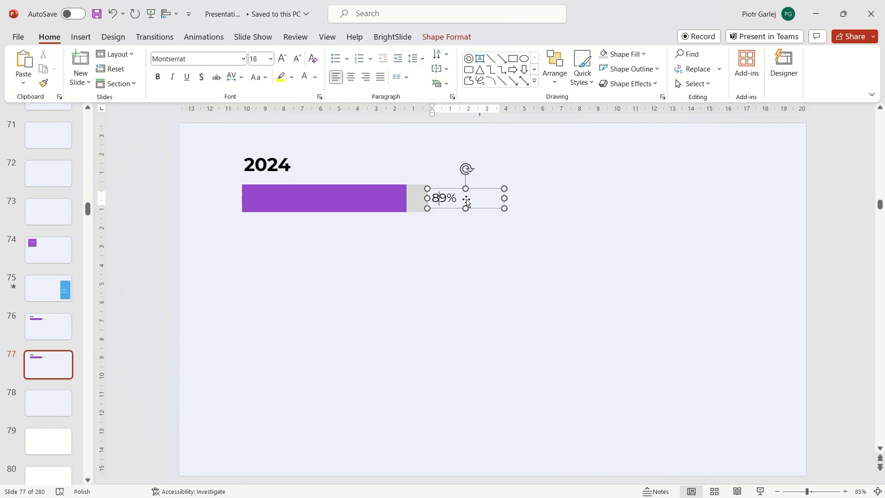
left_click(392, 202)
left_click(722, 77)
type("6.3")
key("Return")
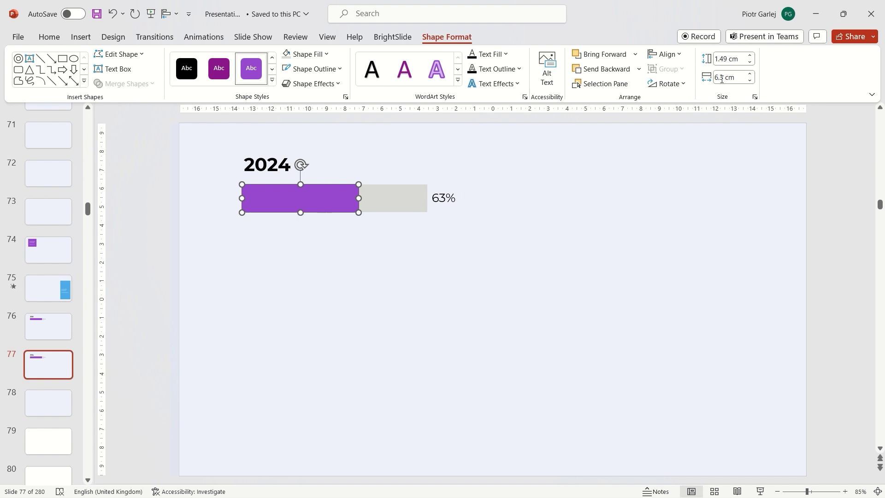
left_click(469, 220)
Step: Duplicate slide 77 as slide 78 showing 2025 and 41%, with a 4.1 cm bar
left_click(67, 364)
key("ctrl+d")
left_click(291, 166)
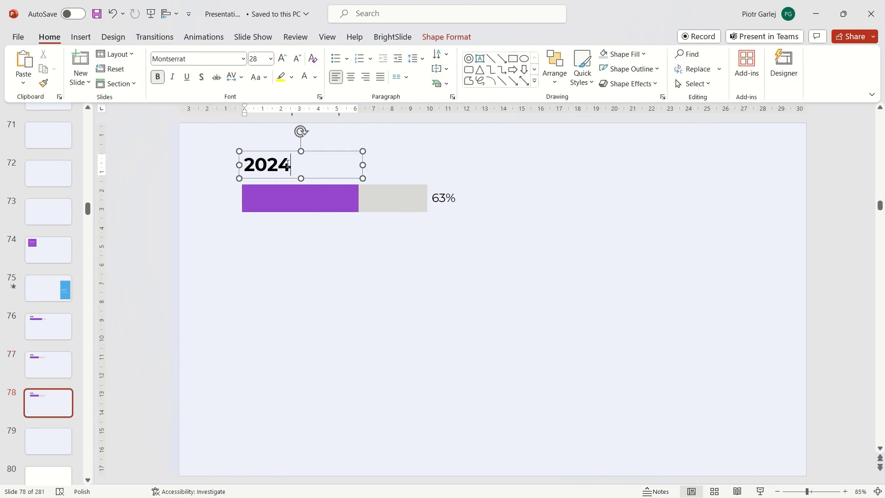
left_click(437, 198)
key("BackSpace")
type("41")
left_click(315, 195)
left_click(469, 39)
left_click(718, 78)
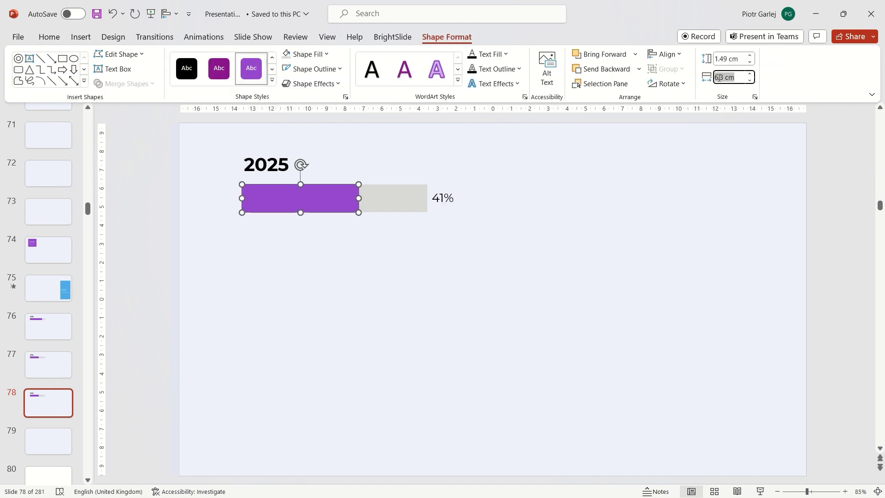
type("4")
key("Return")
left_click(48, 403)
Step: Duplicate again as slide 79 showing 2026 and 83%, with an 8.3 cm bar
key("ctrl+d")
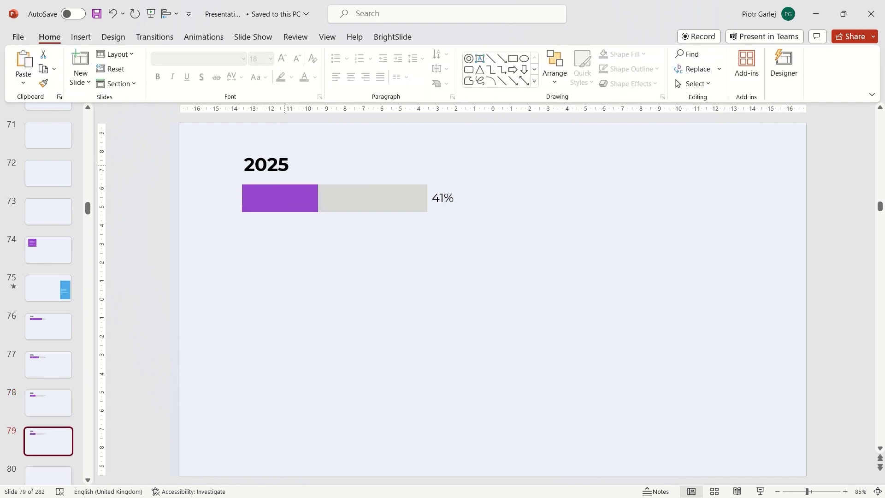
left_click(287, 164)
key("BackSpace")
type("6")
key("Escape")
key("Tab")
double_click(438, 198)
key("BackSpace")
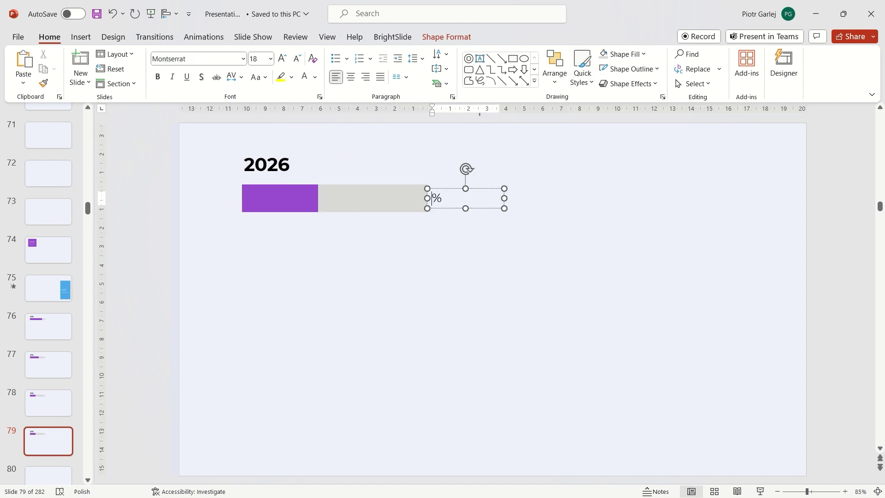
left_click(317, 203)
left_click(447, 37)
left_click(722, 77)
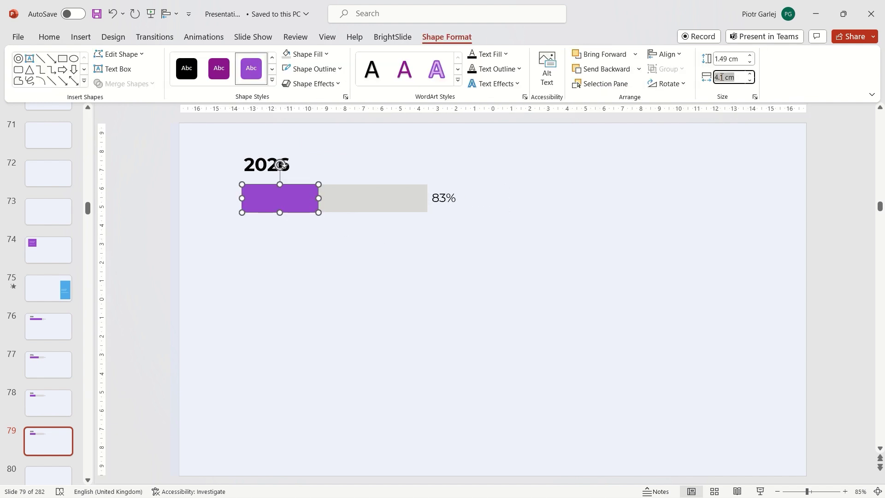
type("8.3")
key("Return")
left_click(489, 263)
Step: Apply the Morph transition to slides 77–79
left_click(39, 331, "shift")
left_click(48, 326, "ctrl")
left_click(155, 37)
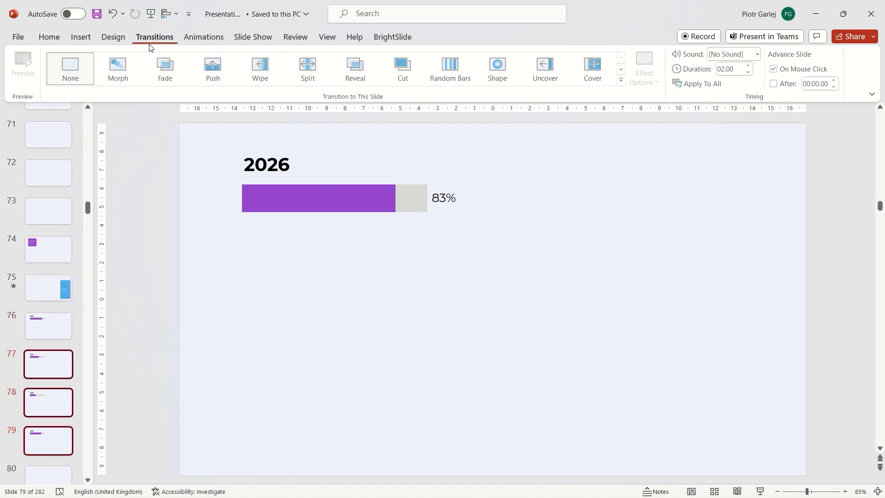
left_click(119, 68)
Step: Set the Morph effect option to Characters instead of Words
left_click(646, 78)
left_click(674, 132)
left_click(646, 79)
left_click(678, 159)
Step: Play the slide show from slide 76 through the 2026 slide, then revisit slides 77–79's Morph options
left_click(40, 331)
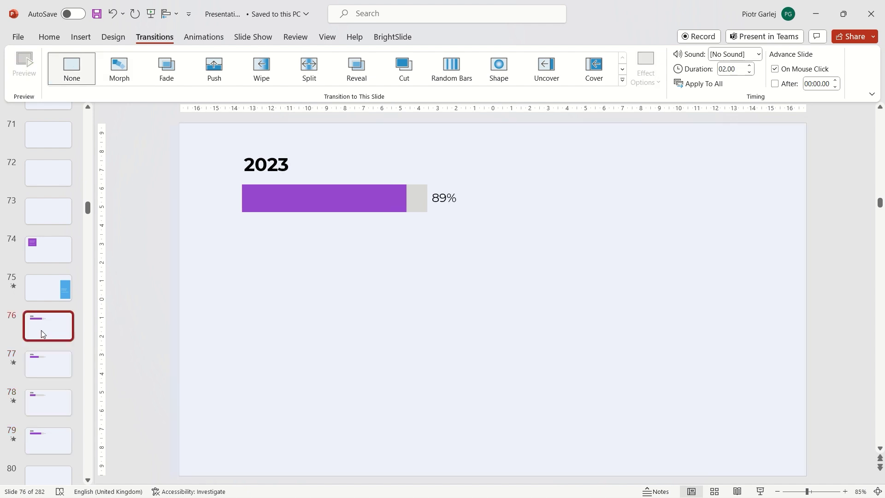
key("shift+F5")
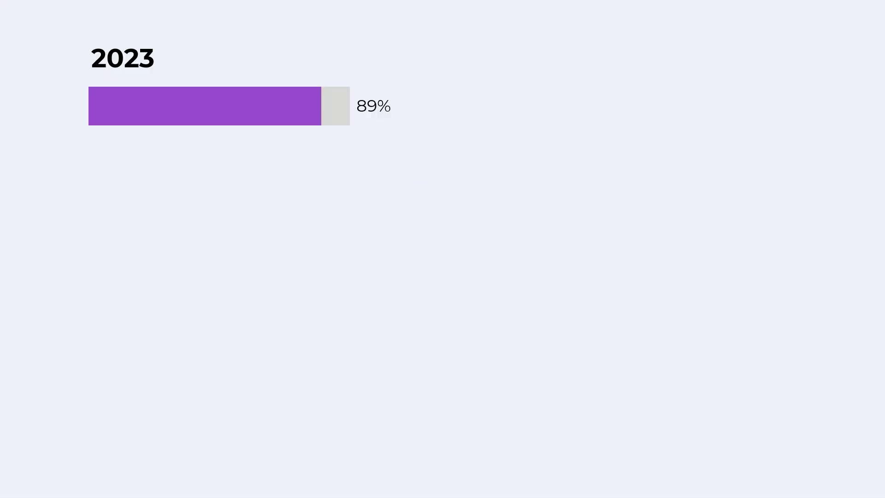
key("Right")
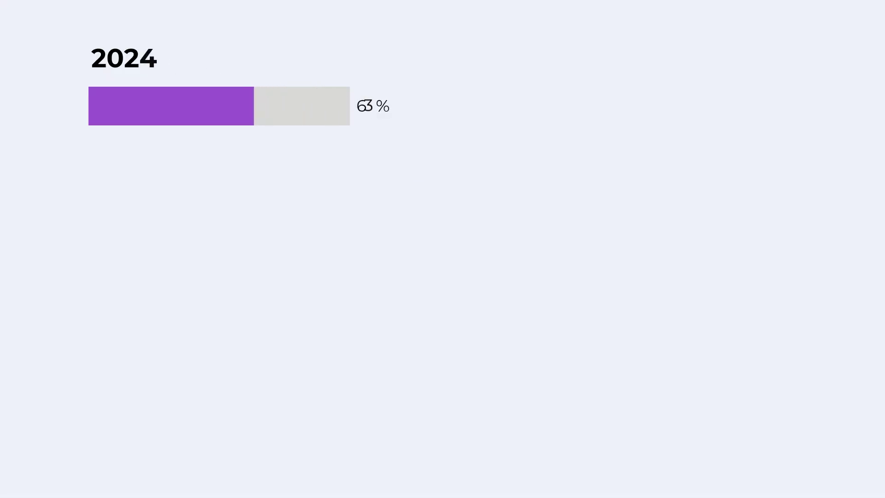
key("Right")
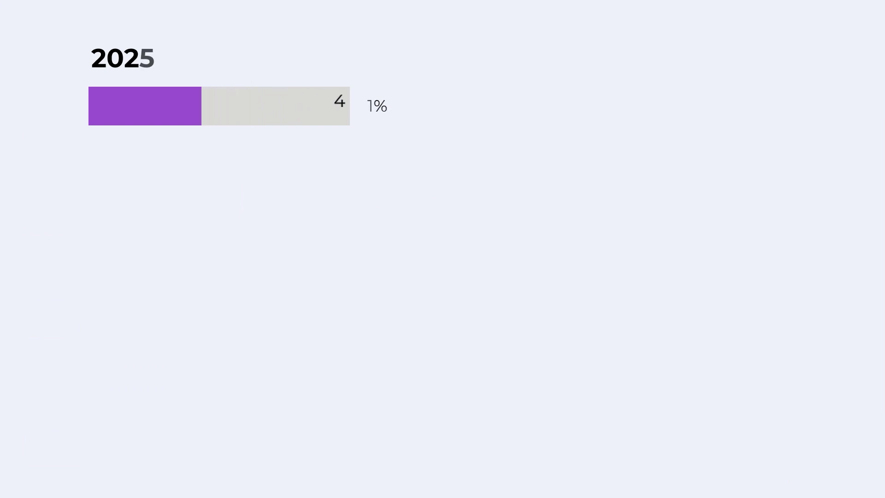
key("Right")
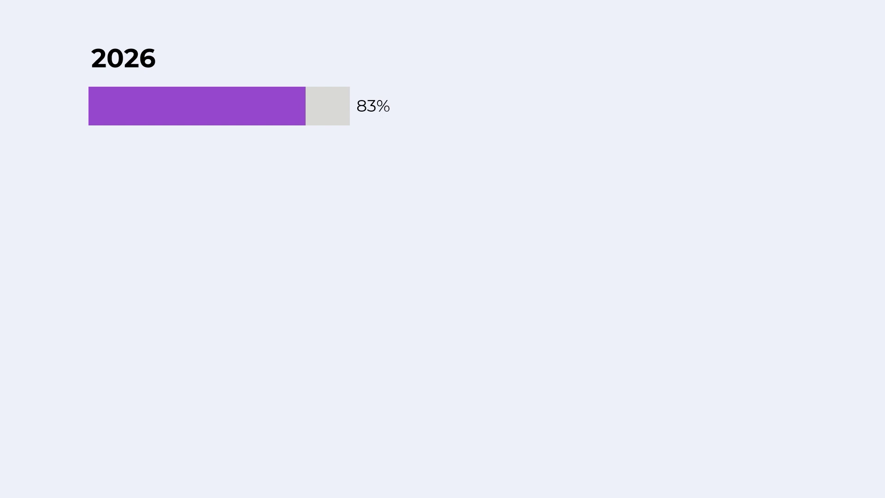
key("Escape")
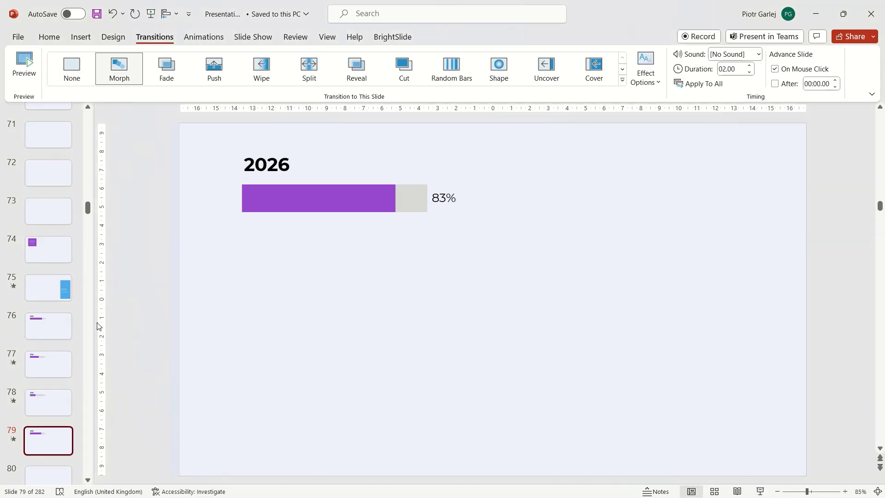
left_click(56, 364, "shift")
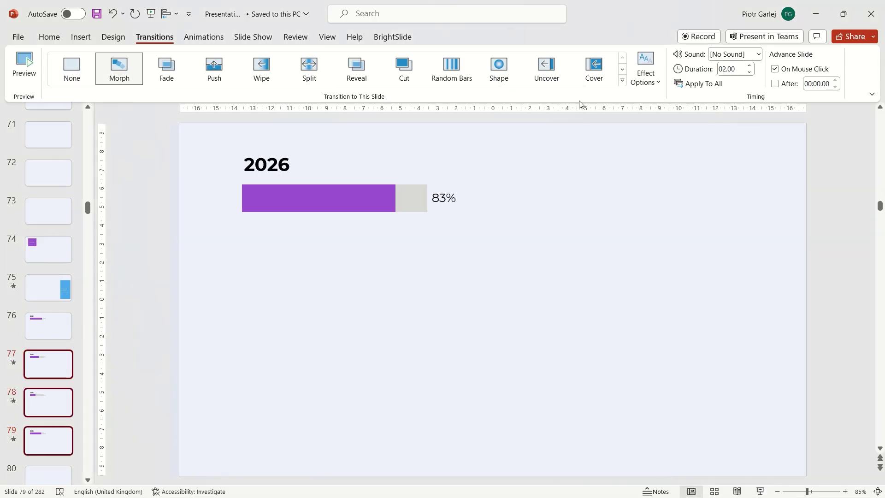
left_click(637, 88)
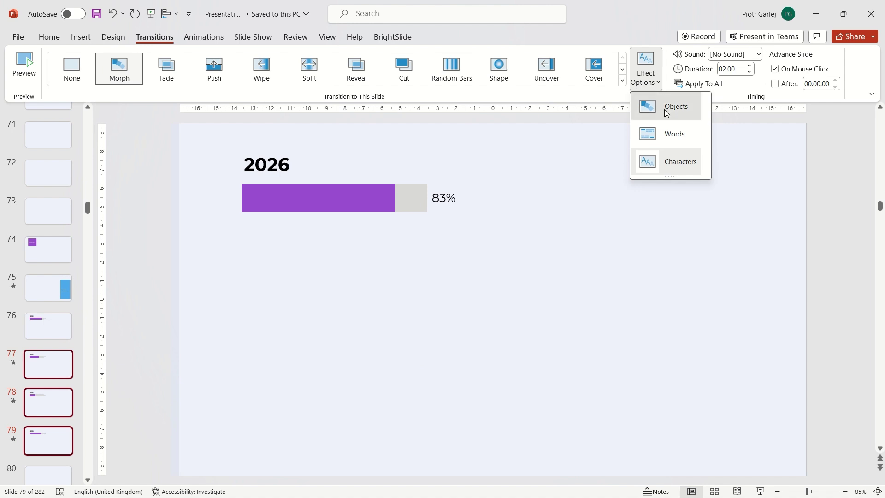